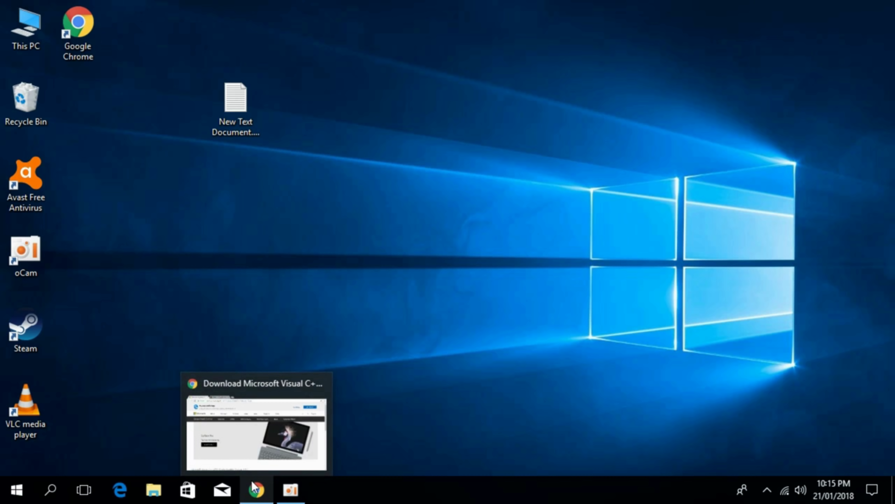
Step: Bring up the download file options for Visual C++ 2015 Redistributable Update 3 RC on the Microsoft page
left_click(256, 490)
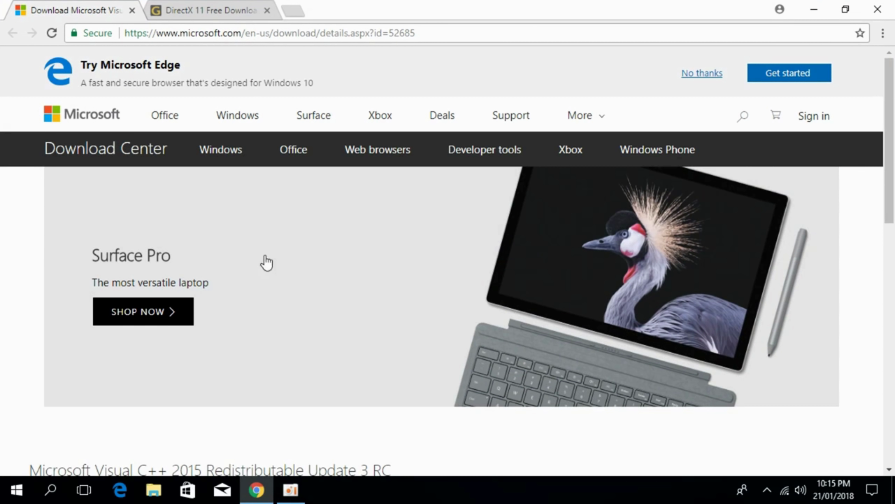
scroll(28, 338, "down", 5)
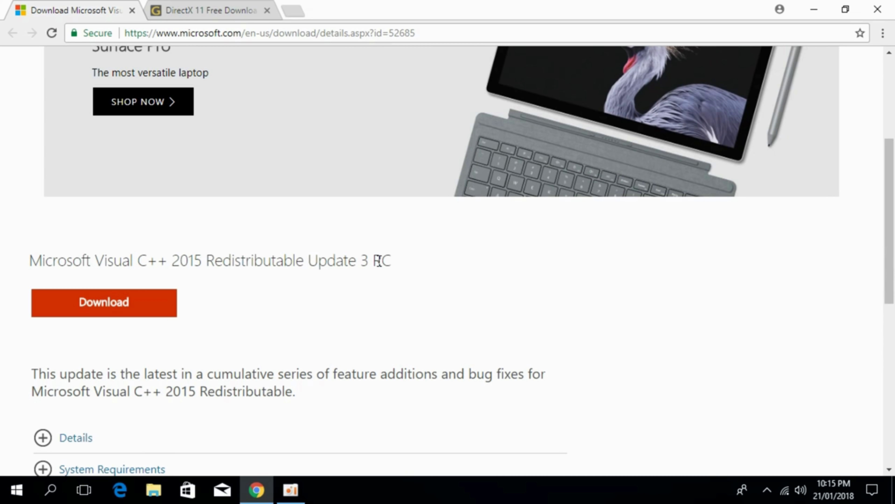
left_click_drag(208, 260, 393, 262)
left_click(386, 317)
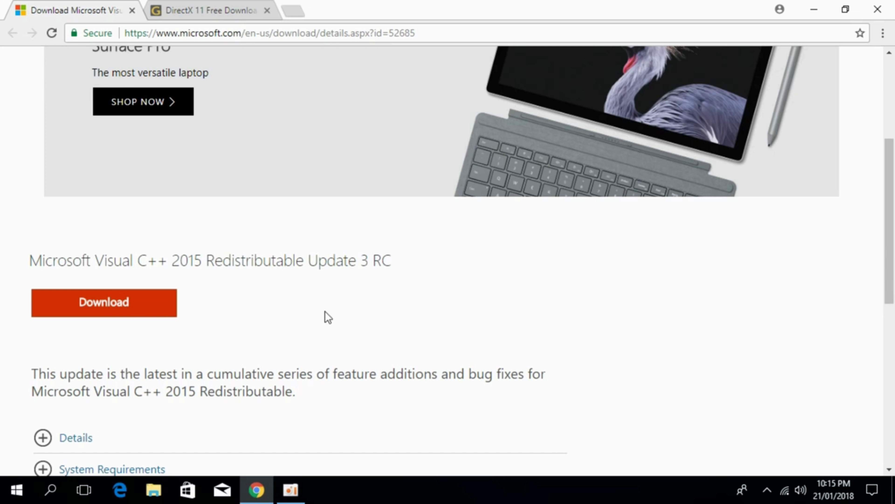
left_click(112, 315)
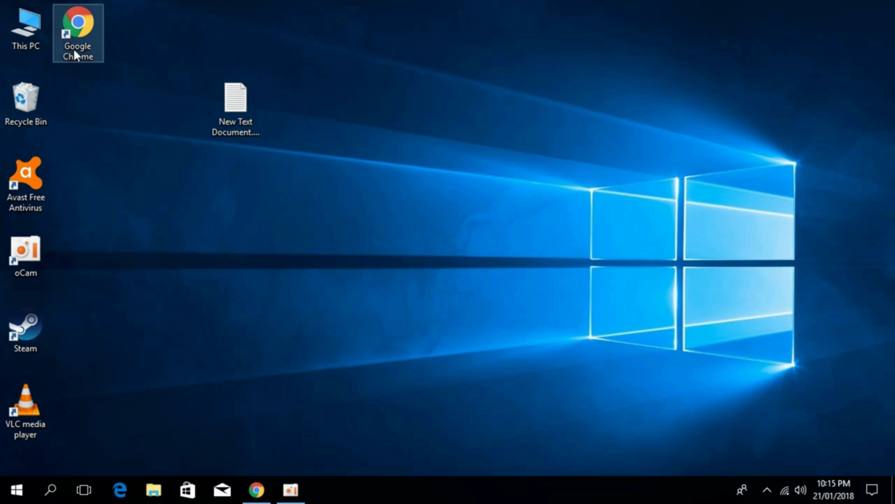
Step: Open This PC's Properties to confirm Windows 10 Pro, 64-bit OS, 4.00 GB RAM
right_click(25, 35)
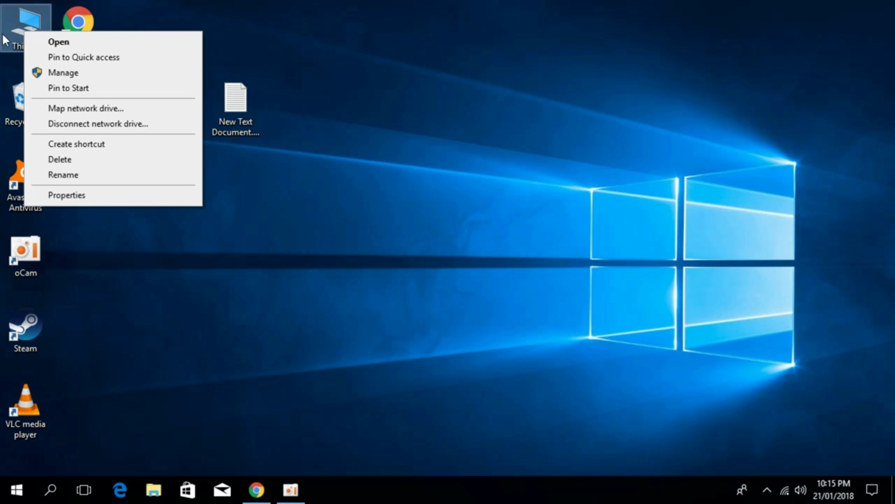
left_click(92, 195)
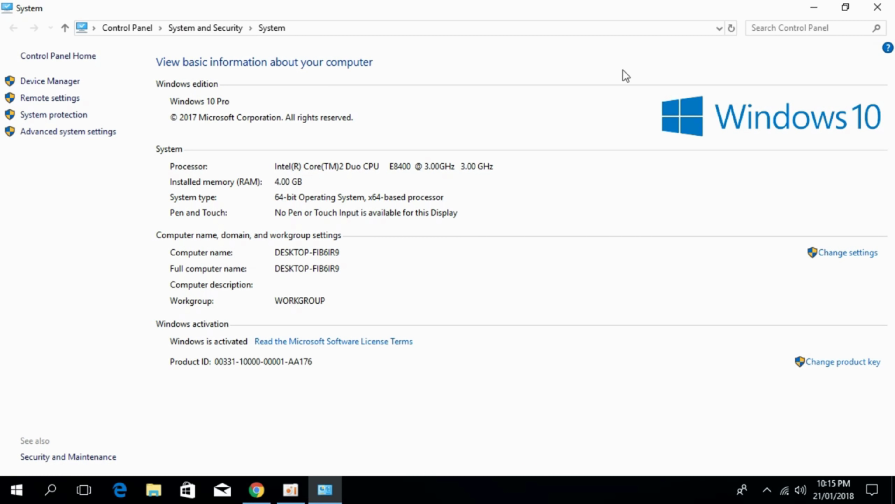
Step: Select vc_redist.x64.exe on the Download Center and start its download
left_click(878, 7)
left_click(265, 489)
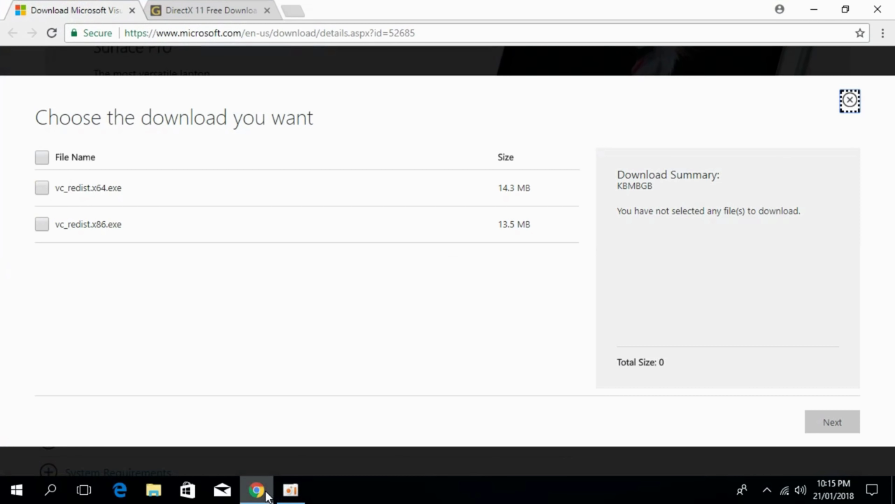
left_click(42, 188)
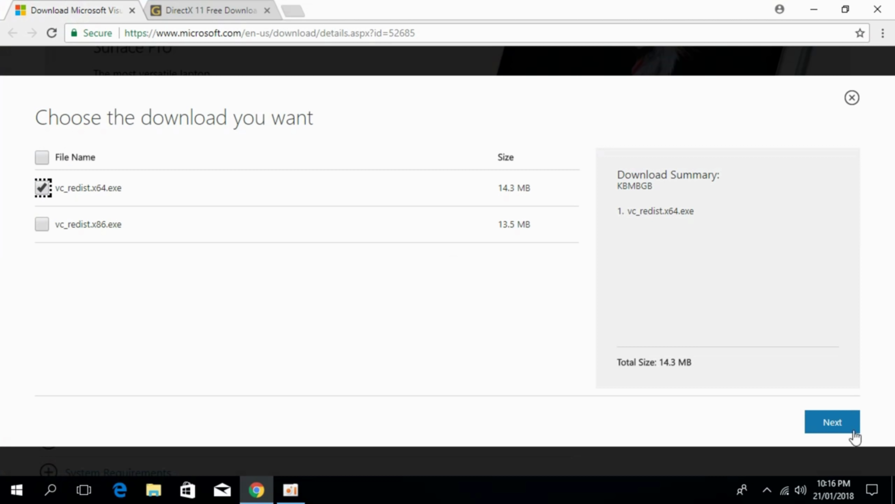
left_click(834, 423)
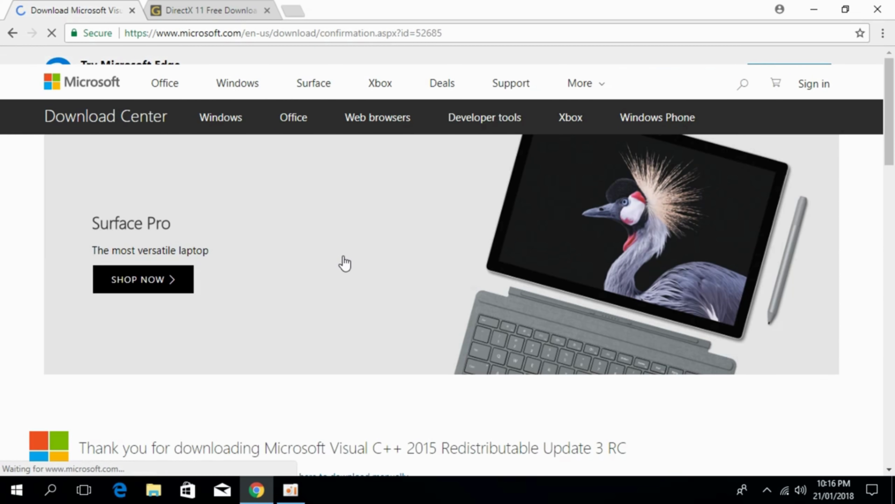
scroll(343, 262, "down", 4)
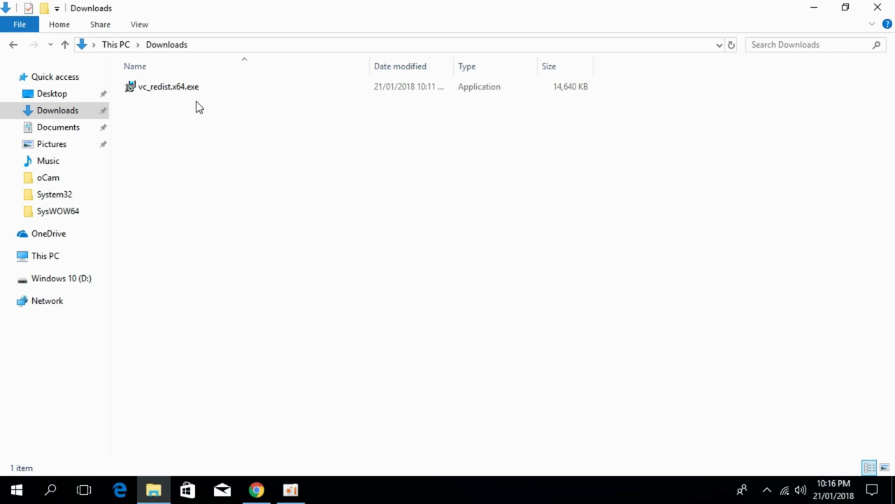
Step: Install Visual C++ 2015 Redistributable (x64) 14.0.24123 from vc_redist.x64.exe, accepting the license terms
double_click(192, 87)
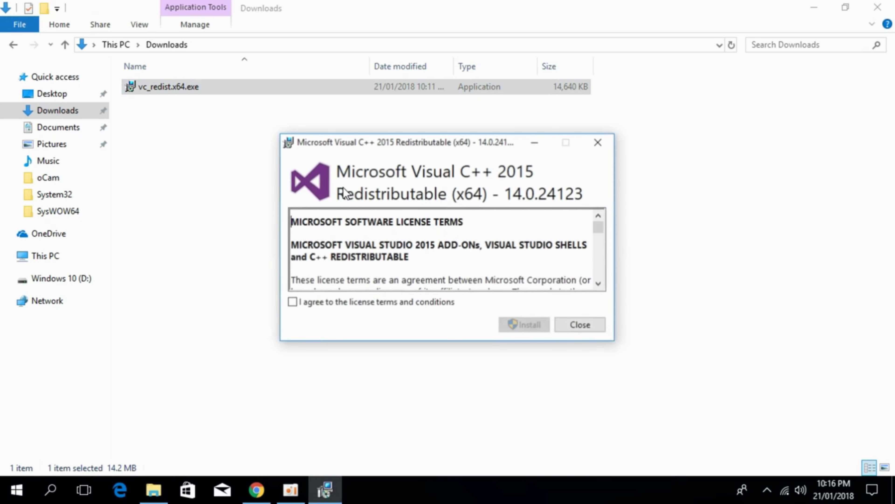
left_click(372, 306)
left_click(524, 325)
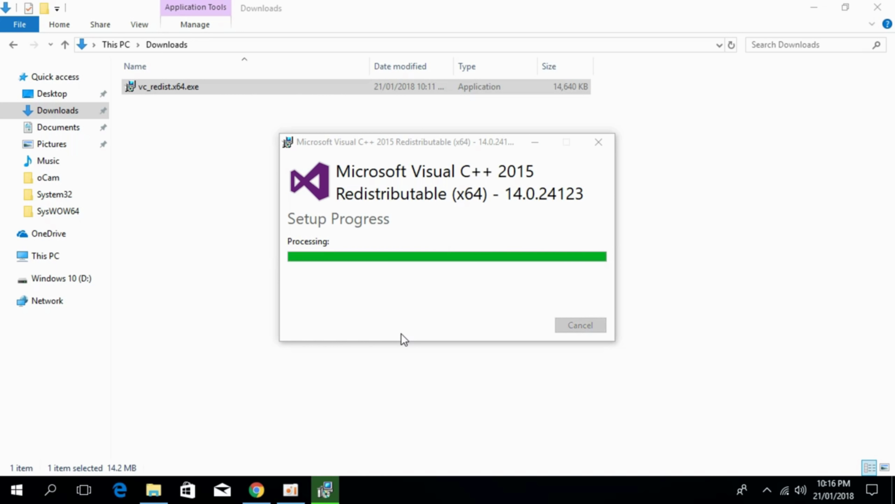
left_click(580, 326)
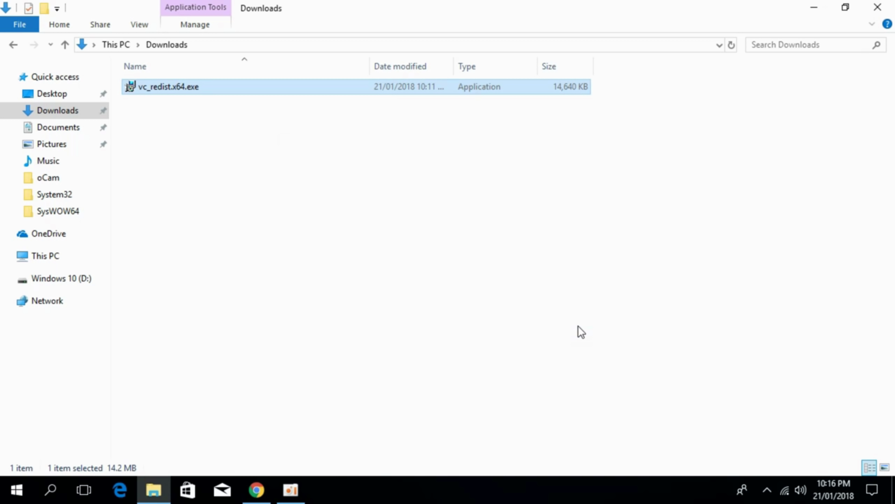
Step: Download _Getintopc.com_DirectX_11_Setup.zip (100,328 KB) from the Getintopc DirectX 11 page
left_click(272, 489)
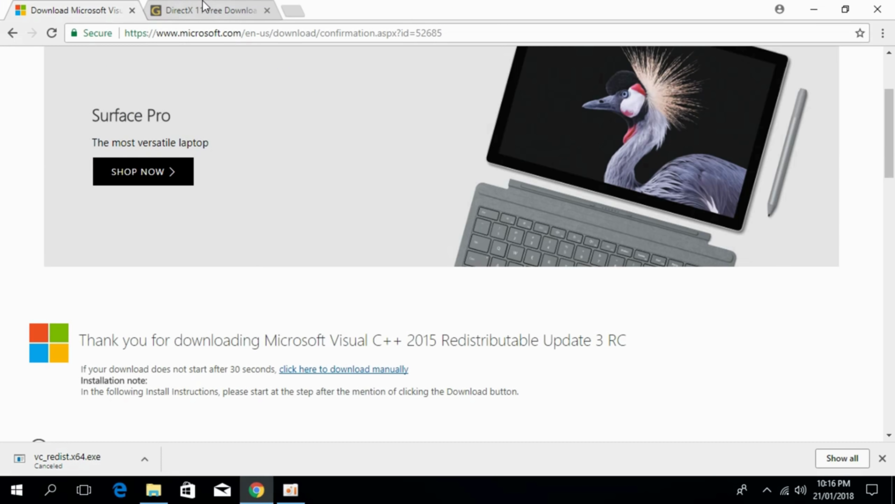
left_click(204, 11)
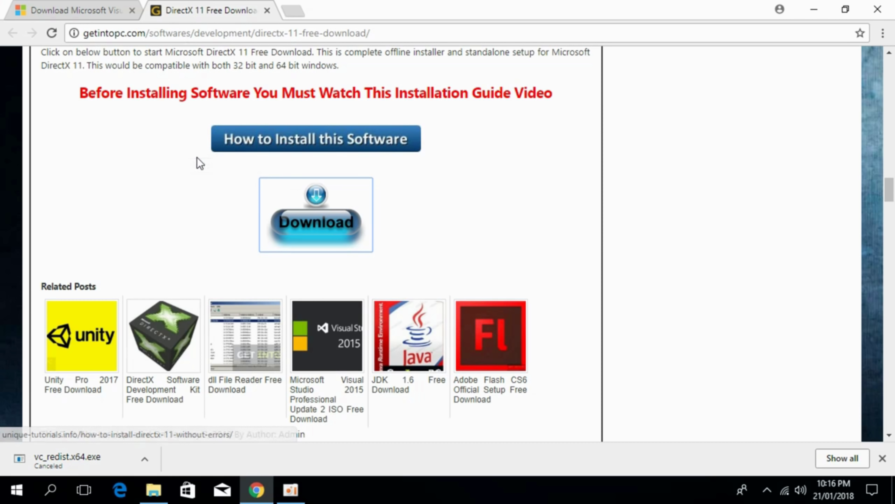
scroll(484, 201, "up", 4)
scroll(484, 201, "up", 15)
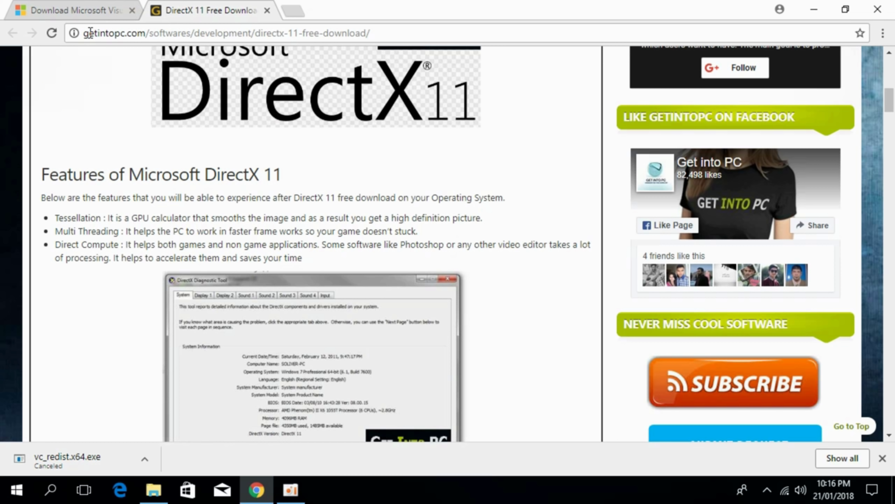
scroll(249, 125, "up", 6)
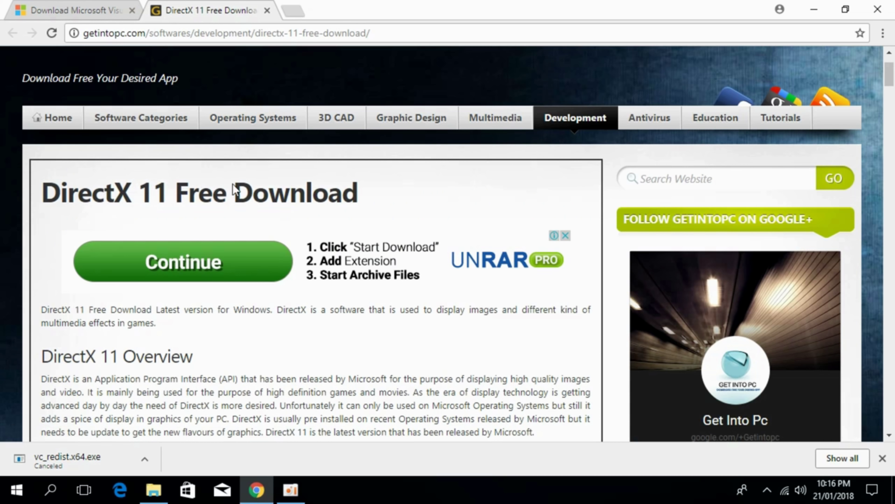
scroll(236, 184, "down", 10)
scroll(236, 184, "down", 15)
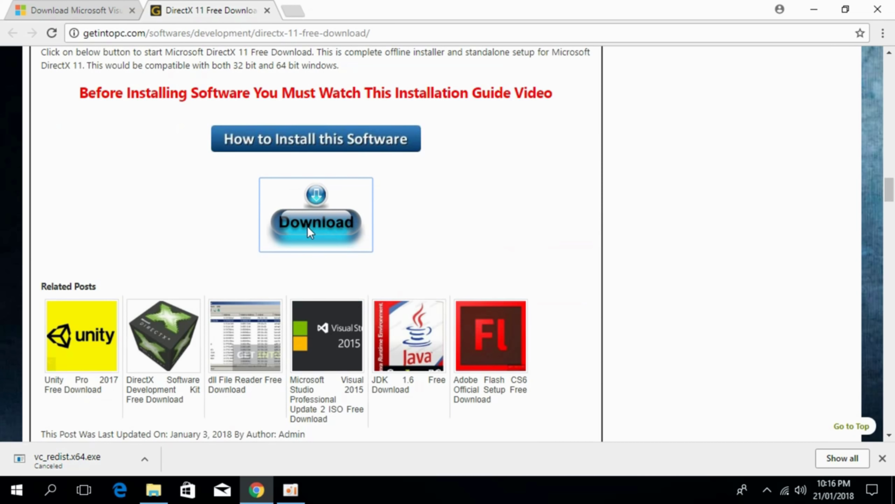
left_click(311, 226)
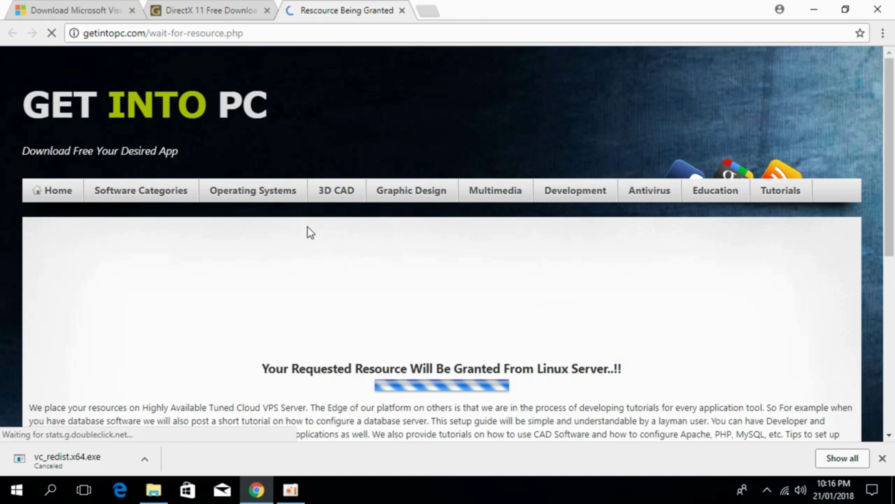
scroll(311, 233, "down", 2)
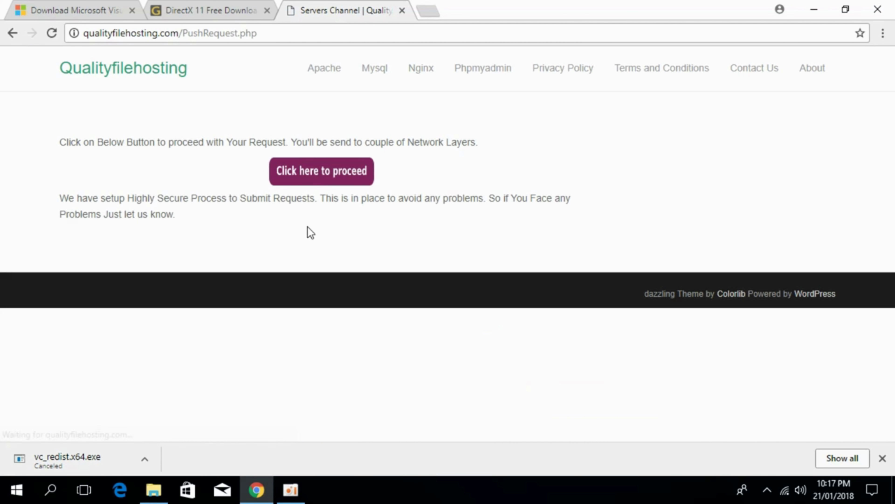
left_click(328, 175)
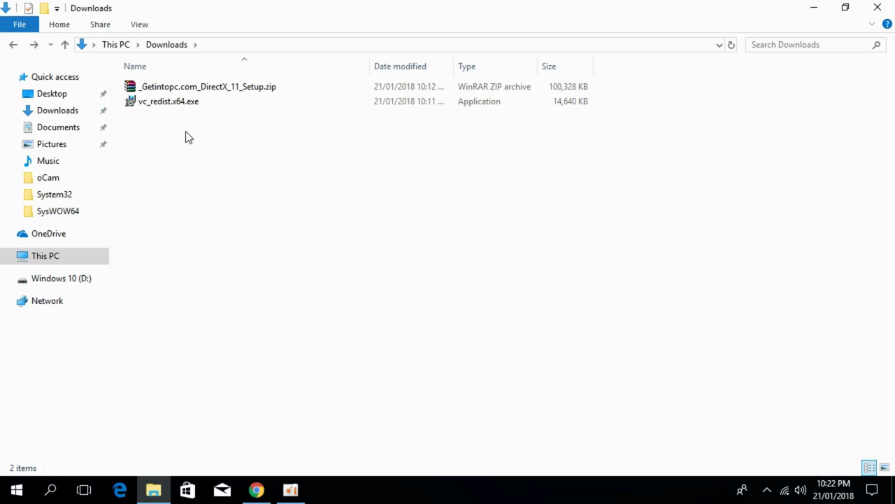
Step: Extract the DirectX 11 zip with WinRAR to the default path, then close WinRAR
double_click(190, 91)
left_click(128, 111)
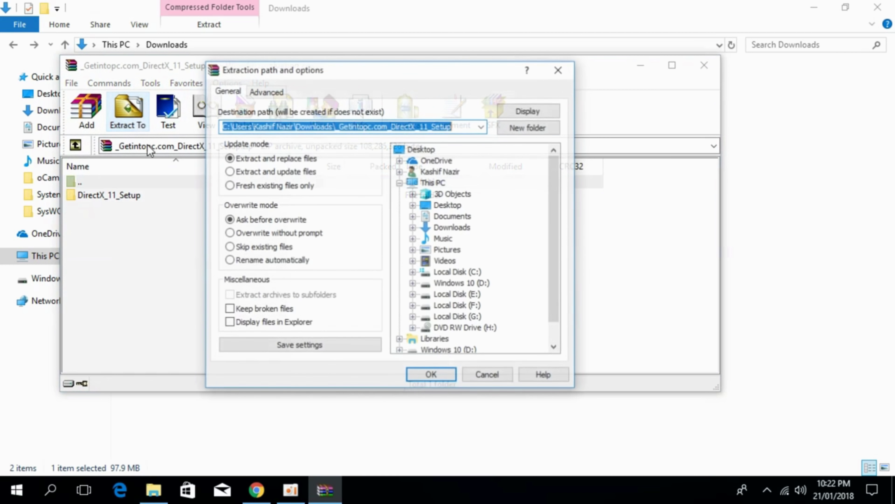
left_click(425, 374)
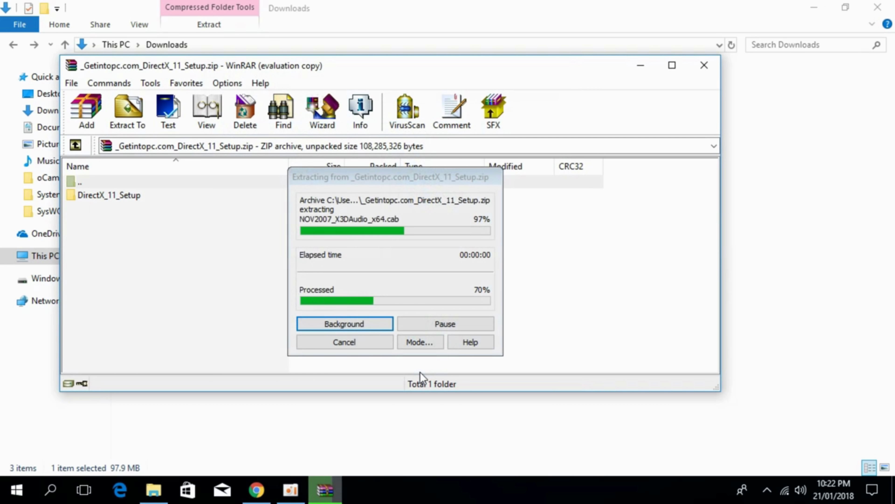
left_click(705, 65)
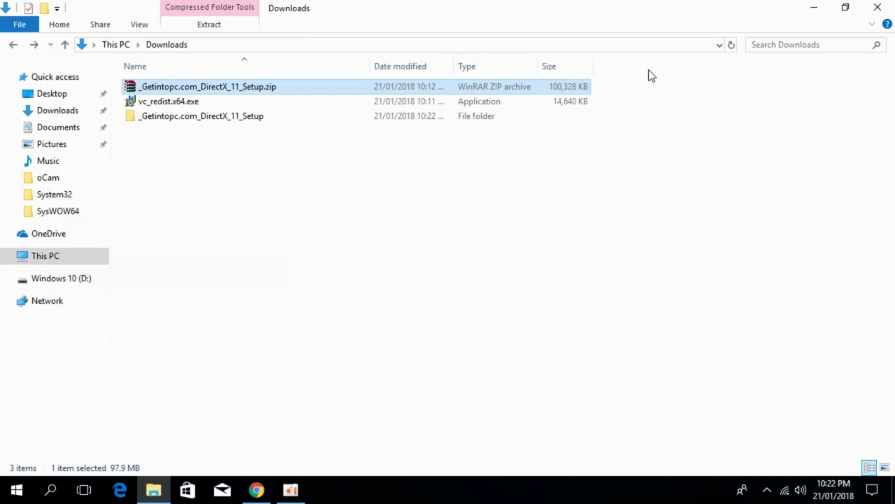
Step: Open _Getintopc.com_DirectX_11_Setup\DirectX_11_Setup and select Setup.vbe at the bottom of the list
left_click(206, 122)
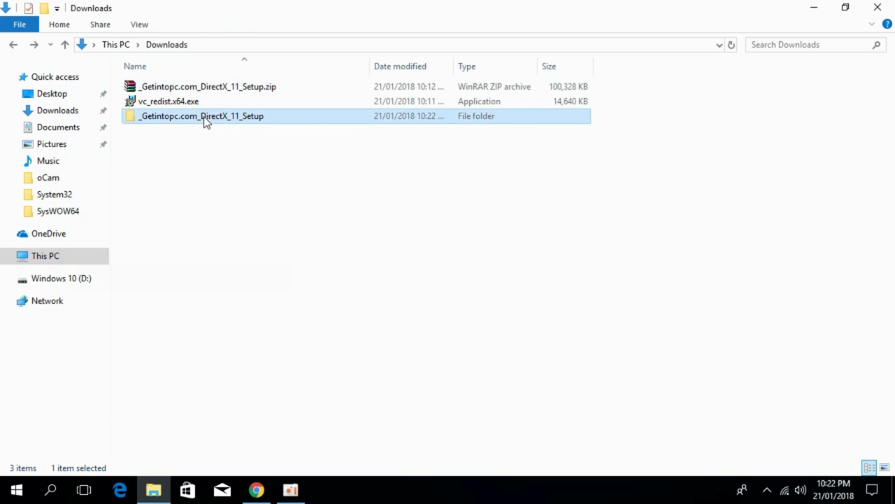
double_click(204, 118)
double_click(196, 88)
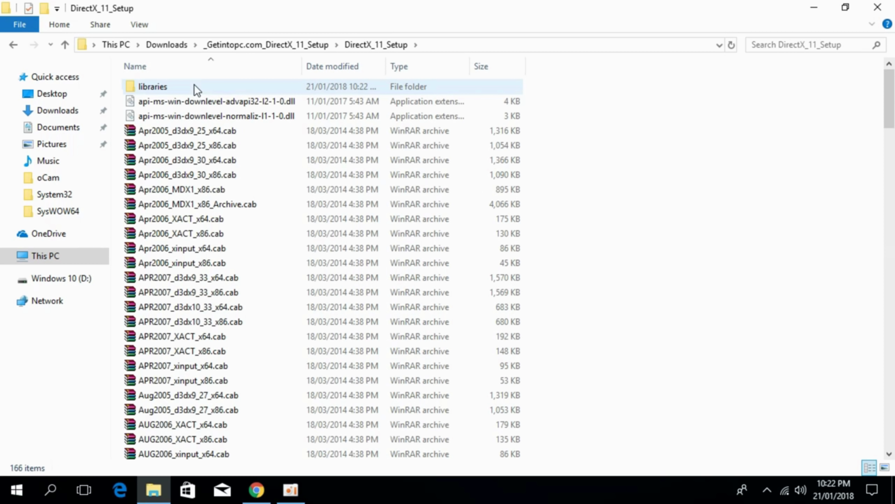
scroll(395, 245, "down", 8)
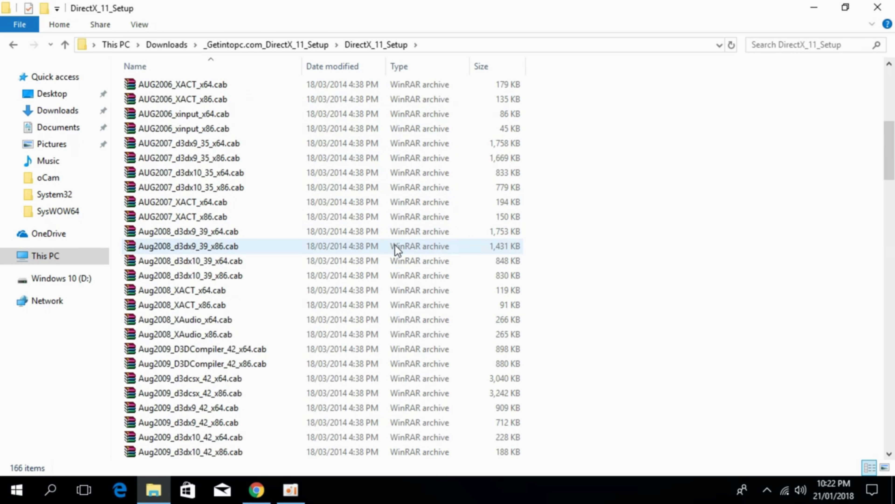
scroll(395, 245, "down", 20)
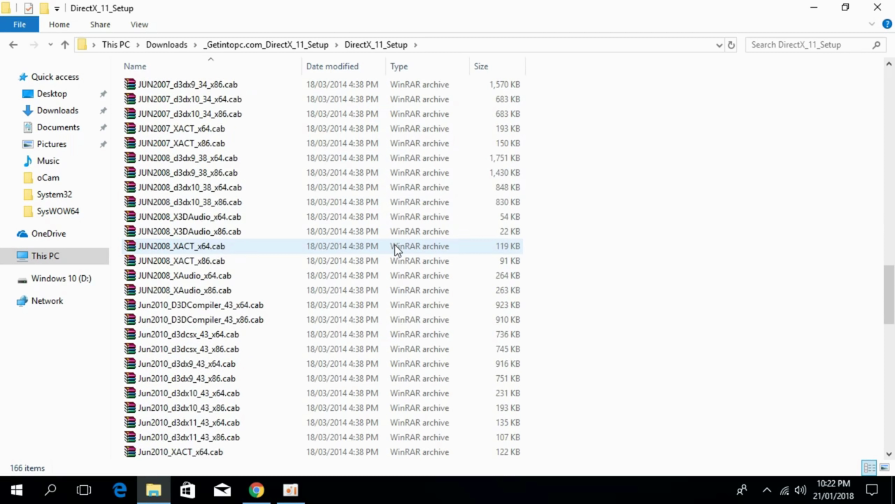
scroll(395, 245, "down", 15)
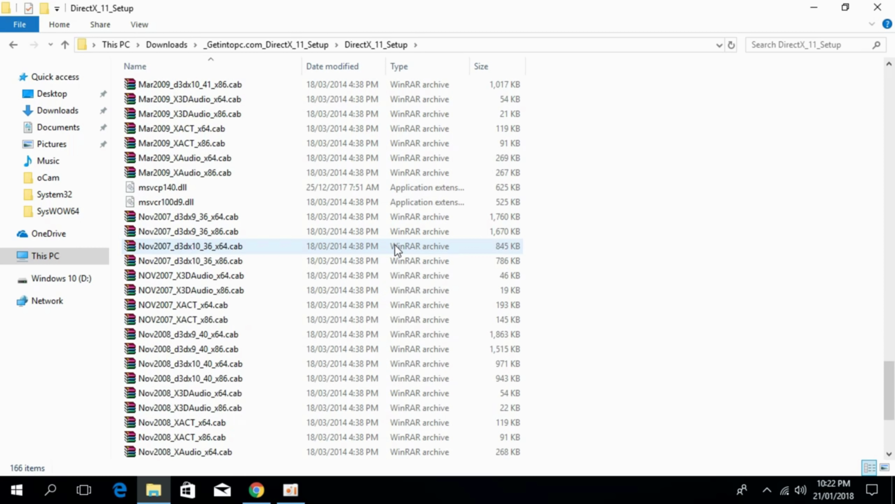
scroll(398, 250, "down", 4)
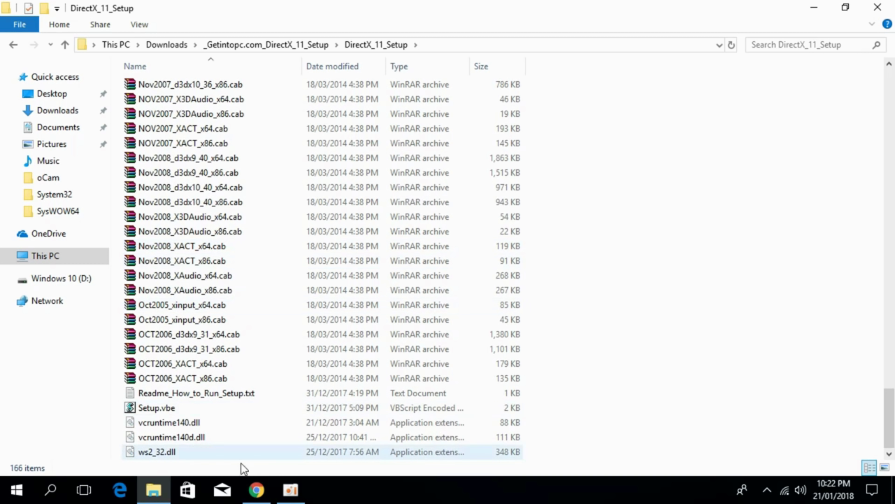
left_click(159, 409)
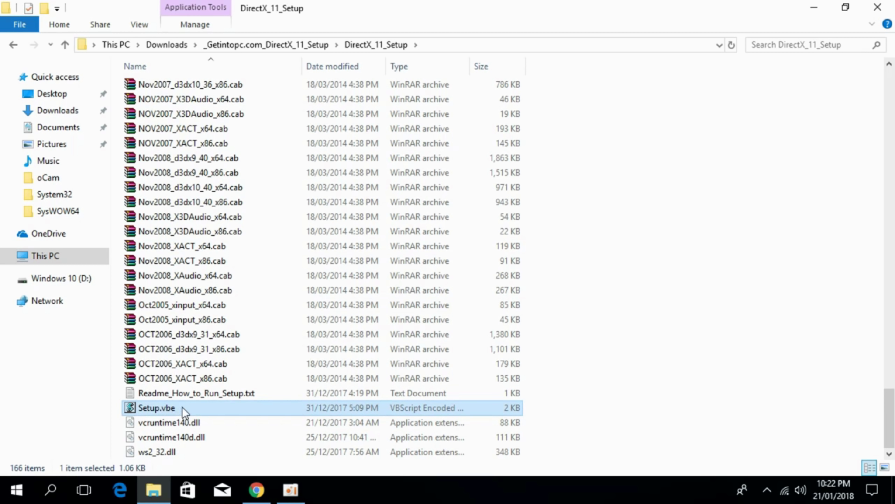
Step: Run Setup.vbe, accept the DirectX license agreement, and begin the runtime install
double_click(177, 409)
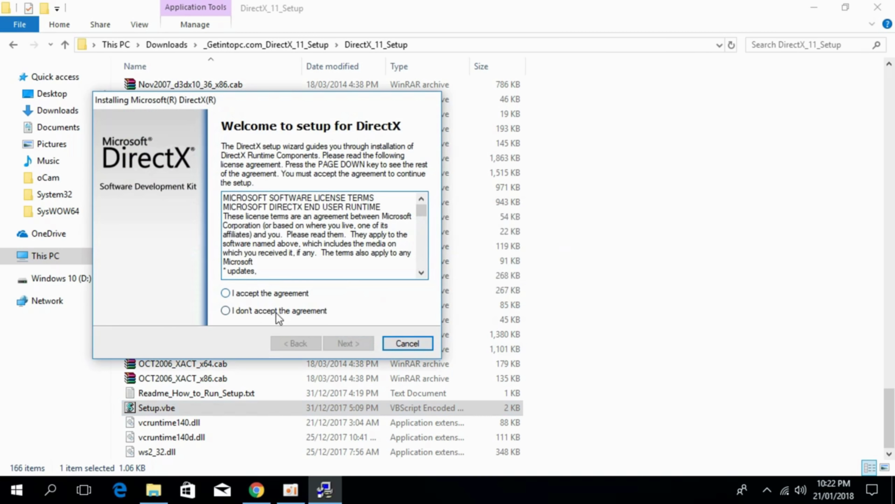
left_click(266, 295)
left_click(351, 344)
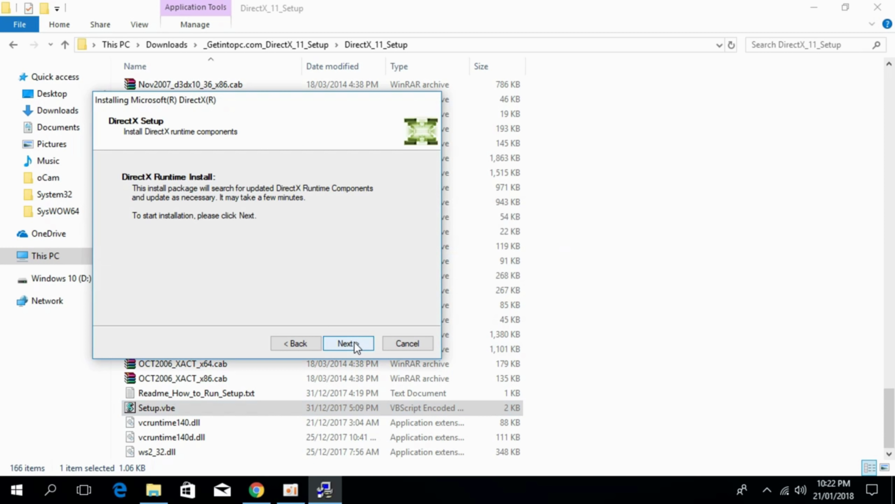
left_click(349, 343)
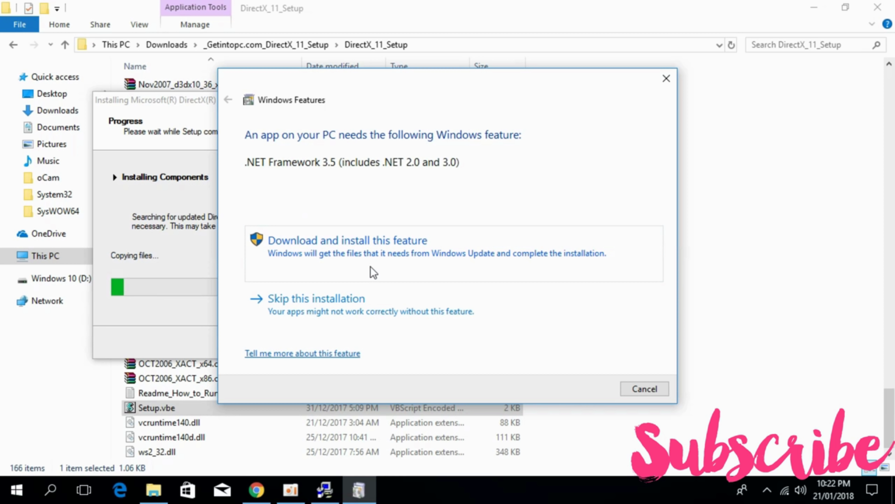
Step: Start the .NET Framework 3.5 download, then finish the DirectX installer once complete
left_click(395, 251)
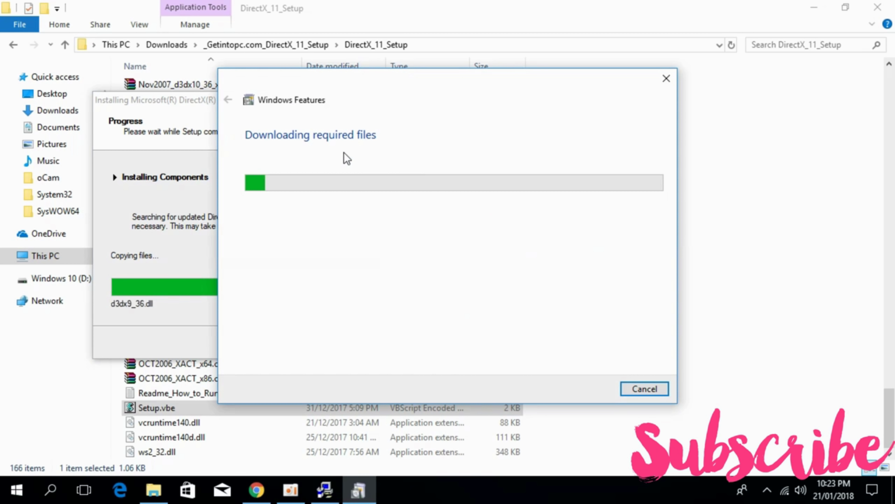
left_click(182, 255)
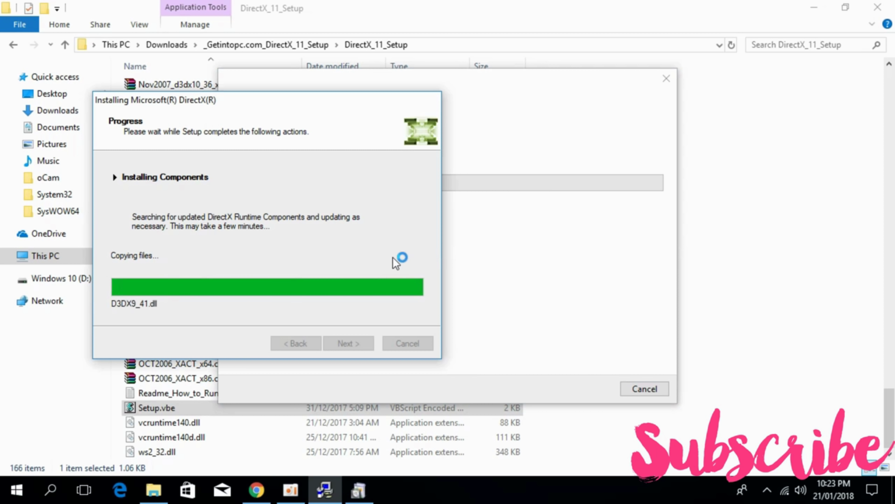
left_click(518, 259)
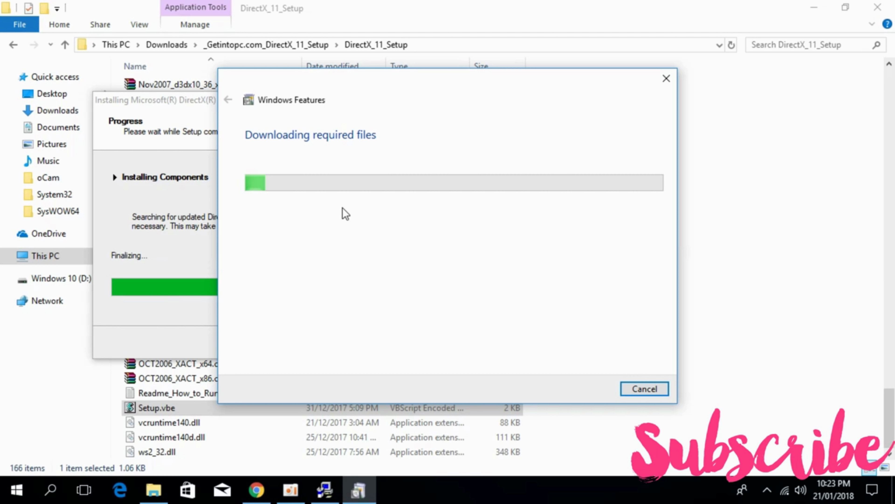
left_click(170, 238)
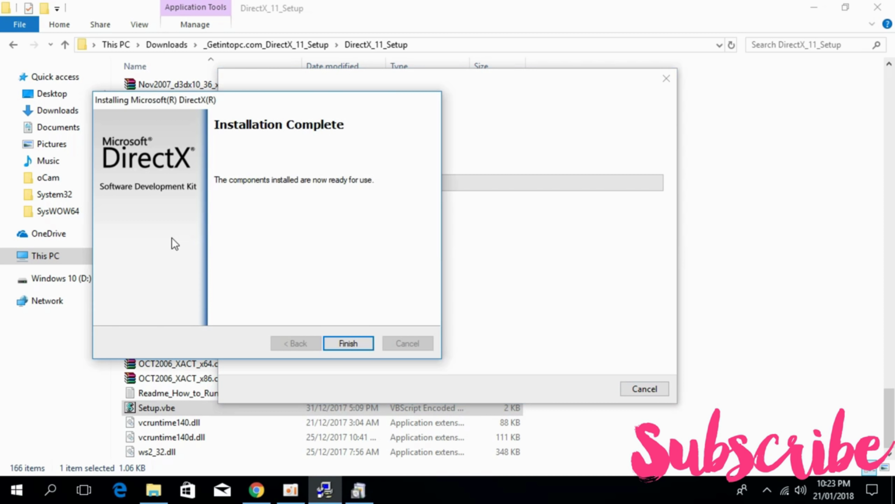
left_click(363, 342)
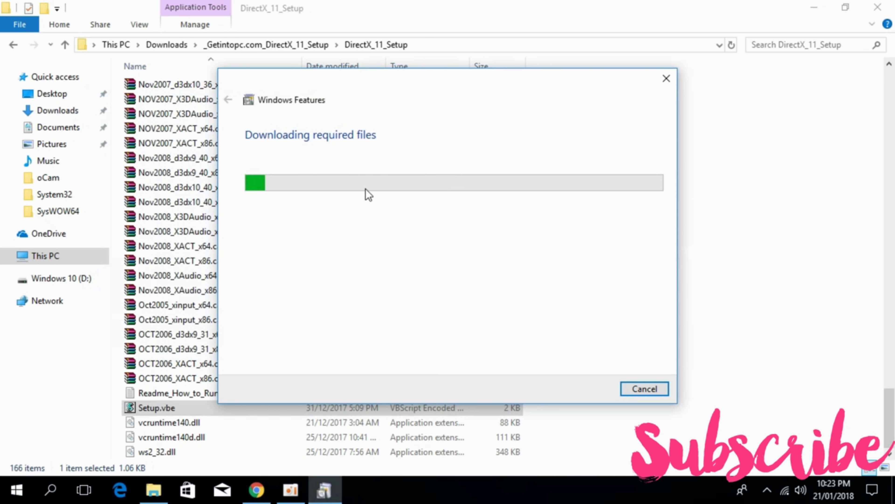